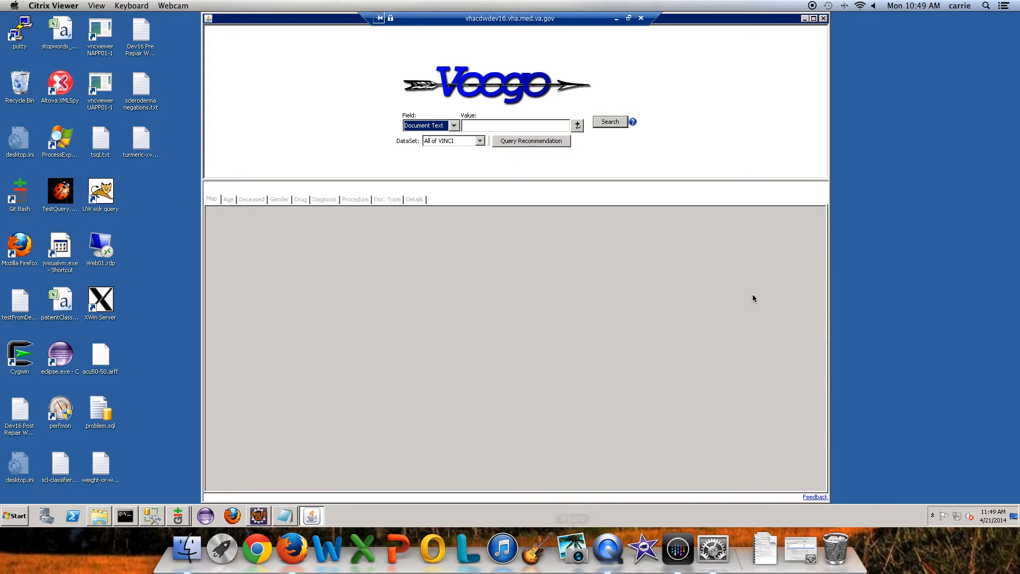
Step: Search the document text of All of VINCI for "turmeric"
click(535, 128)
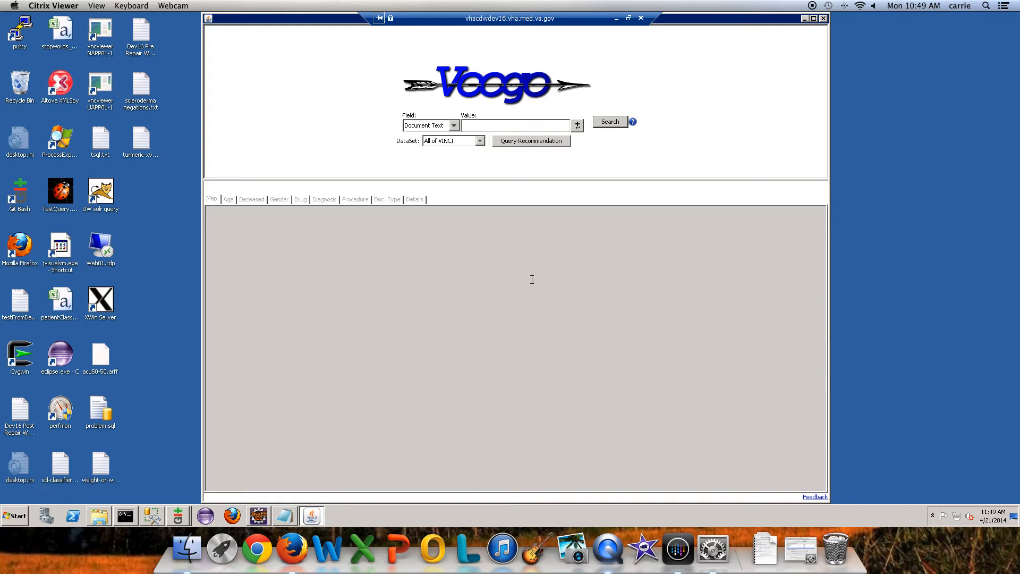
text(turmw)
key(BackSpace)
text(eric)
key(Return)
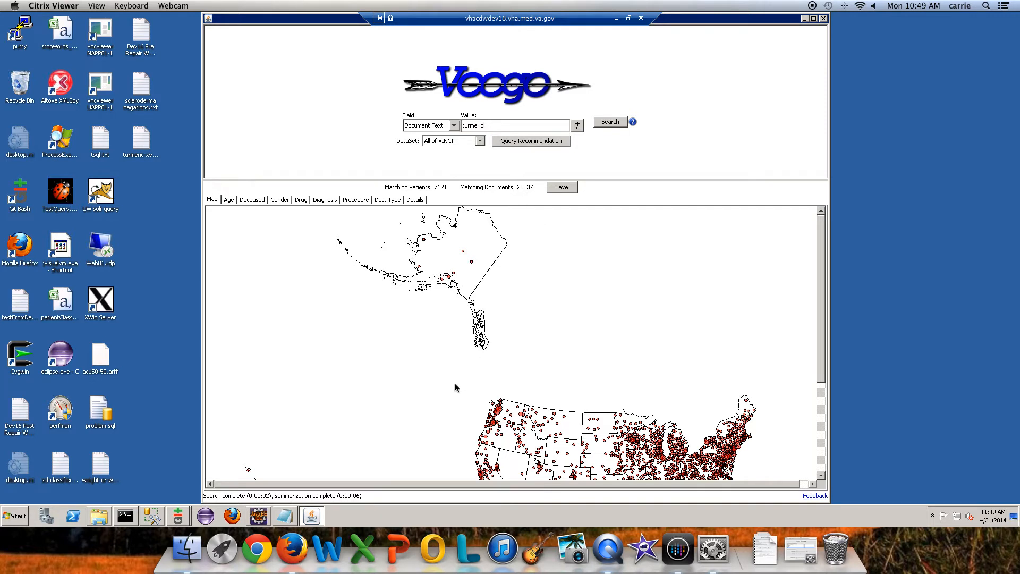
Step: Review the turmeric results by age, deceased status, gender, drug, diagnosis, procedure and document type
click(228, 200)
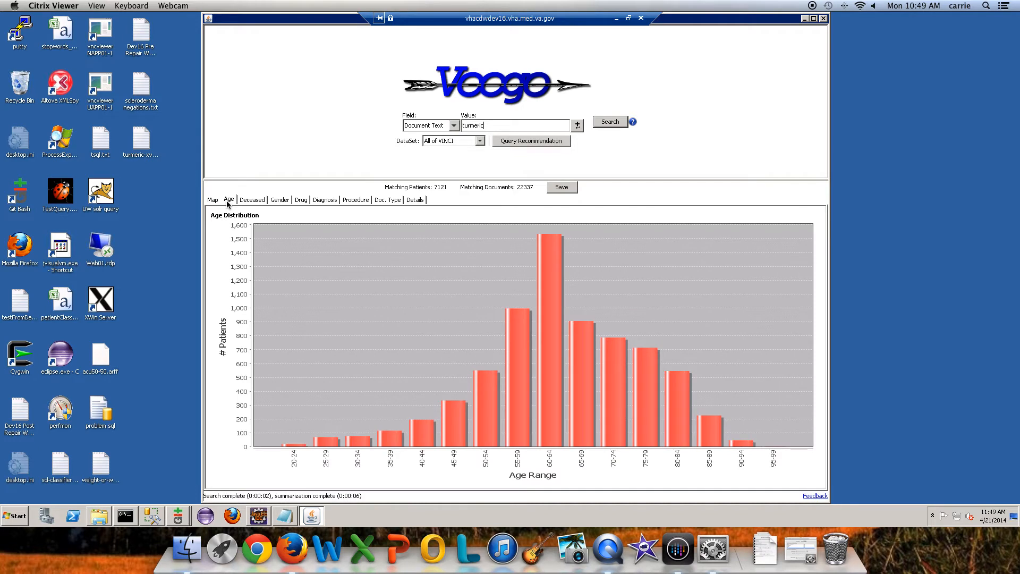
click(262, 204)
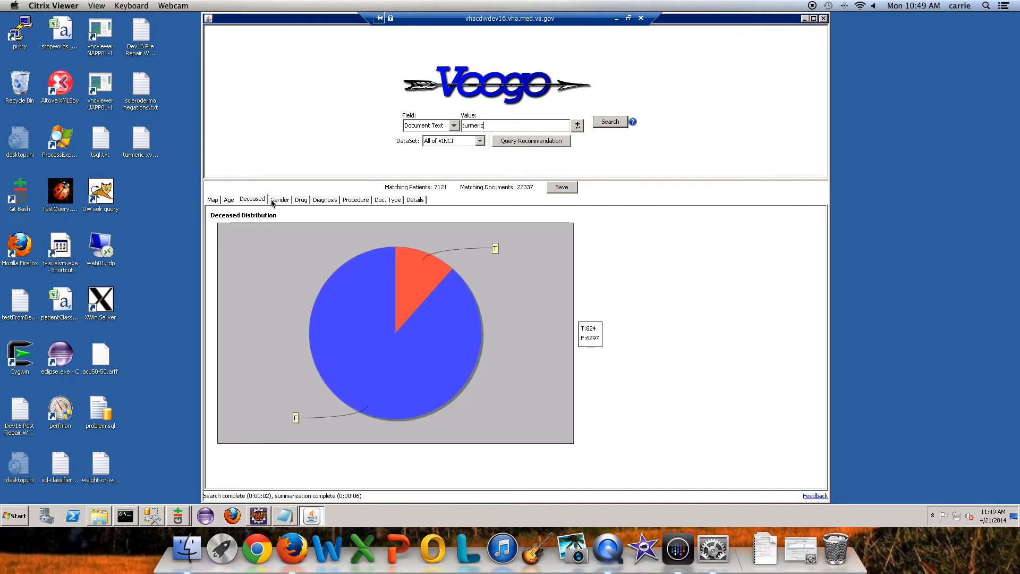
click(287, 201)
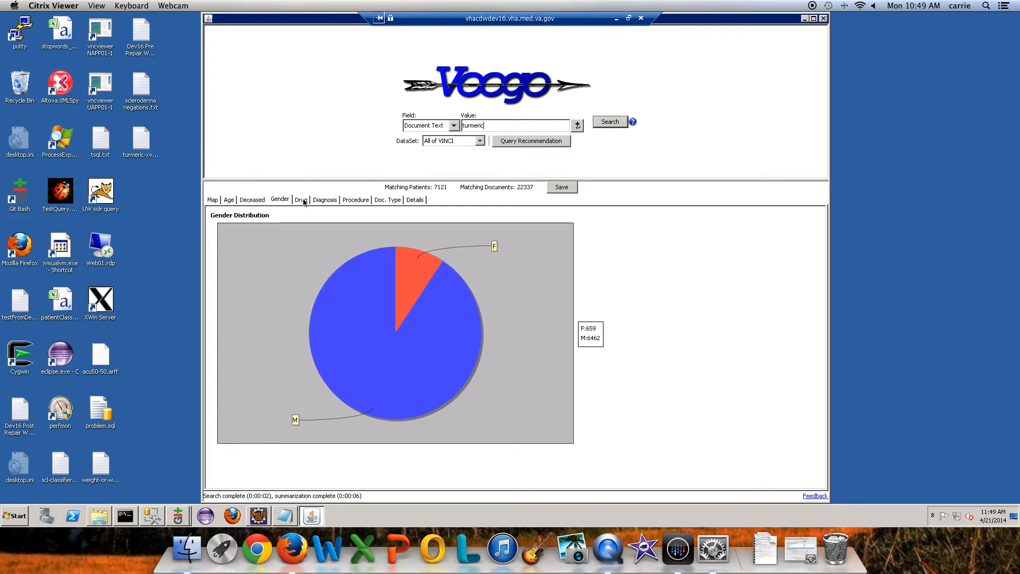
click(299, 202)
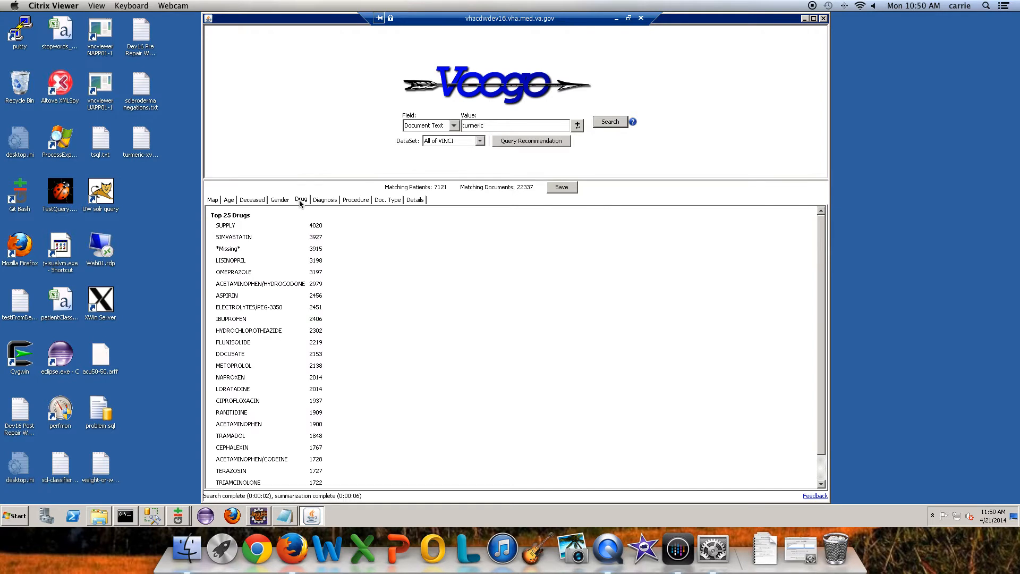
click(328, 202)
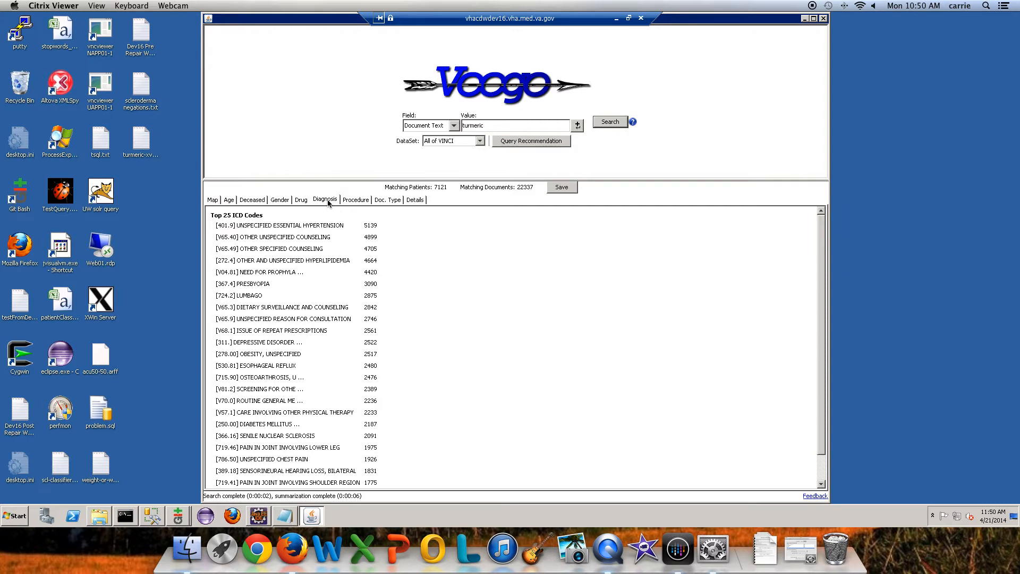
click(354, 202)
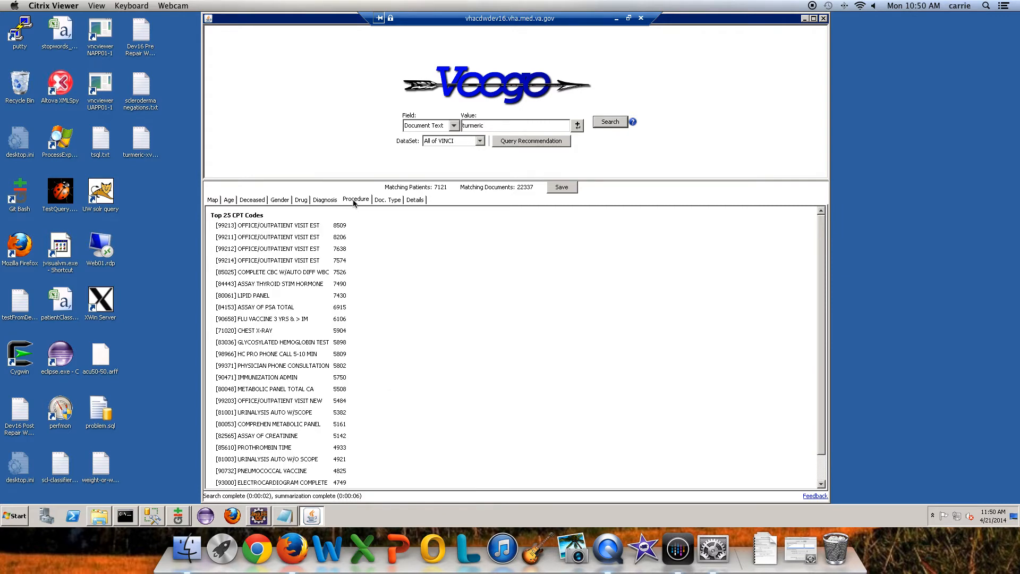
click(389, 201)
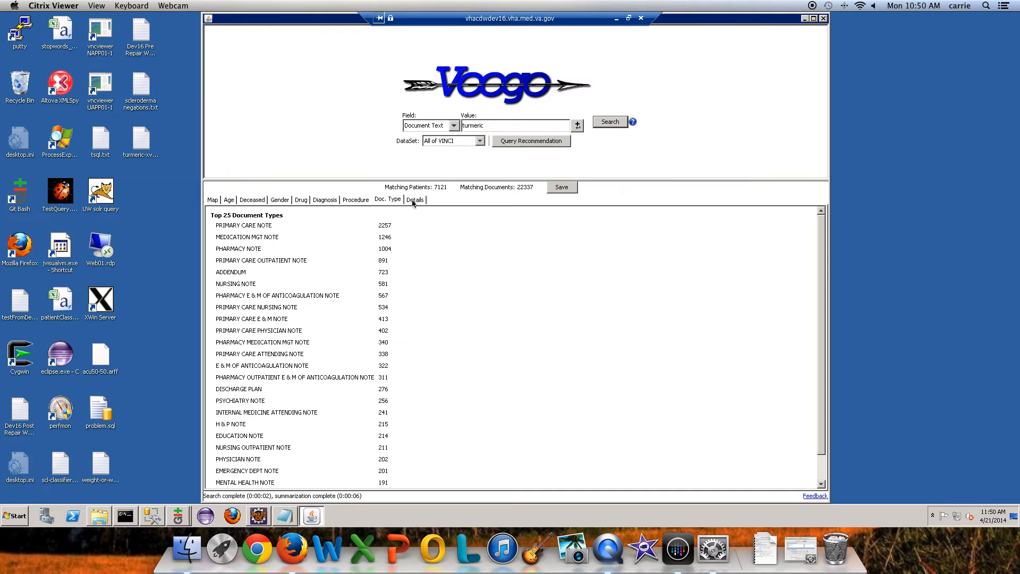
Step: Open the first listed patient's 2012-02-29 pharmacy anticoagulation note from the detailed results and locate the turmeric mention
click(414, 201)
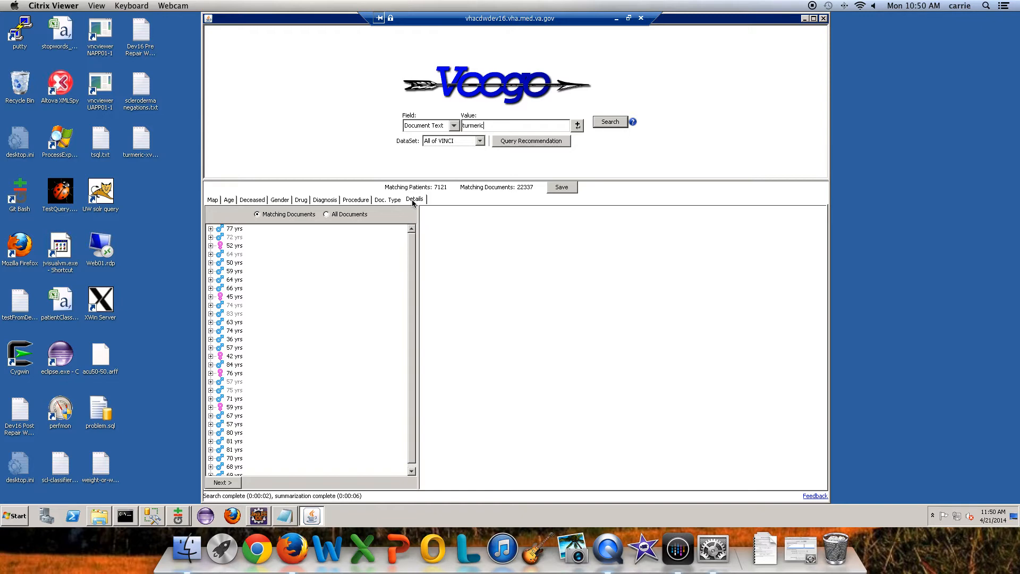
click(210, 229)
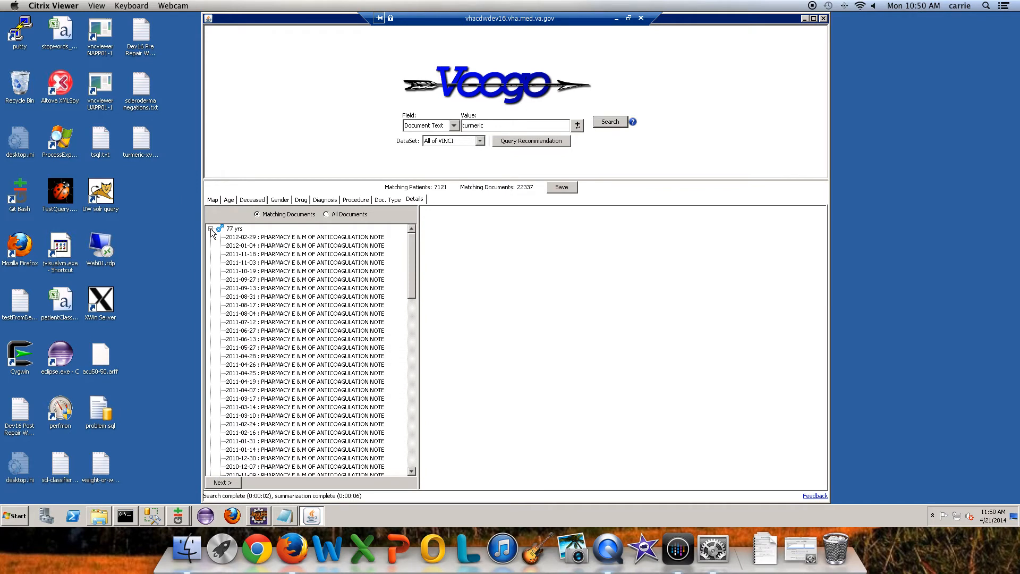
click(311, 239)
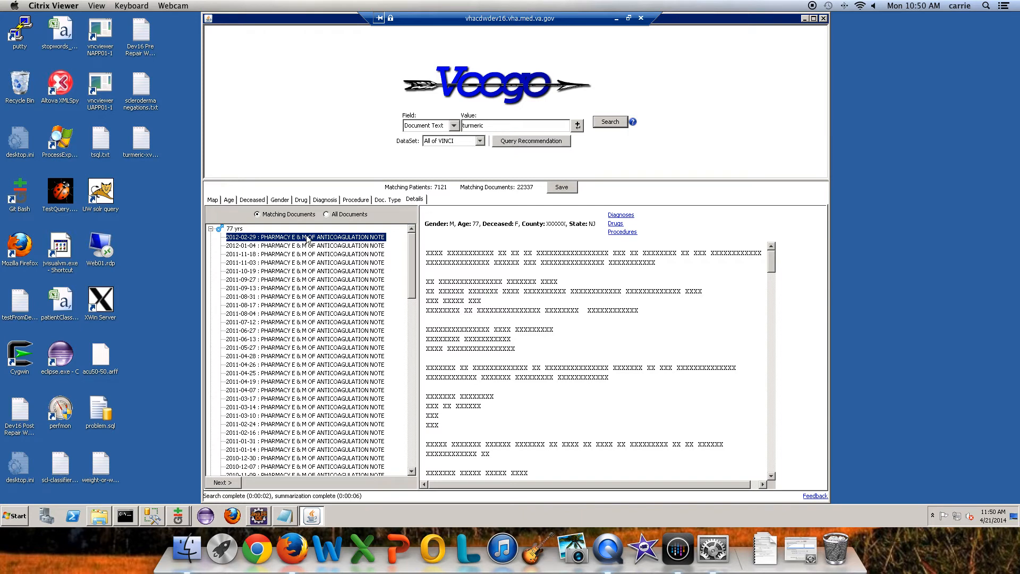
drag(773, 271, 776, 399)
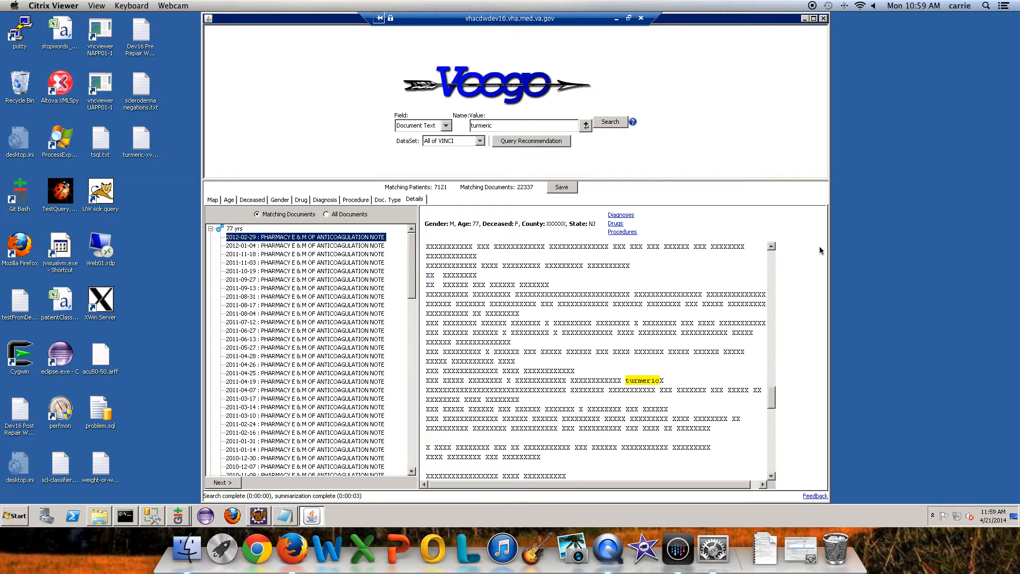
Step: Add an And condition to the query restricting Age to 50-60
click(586, 125)
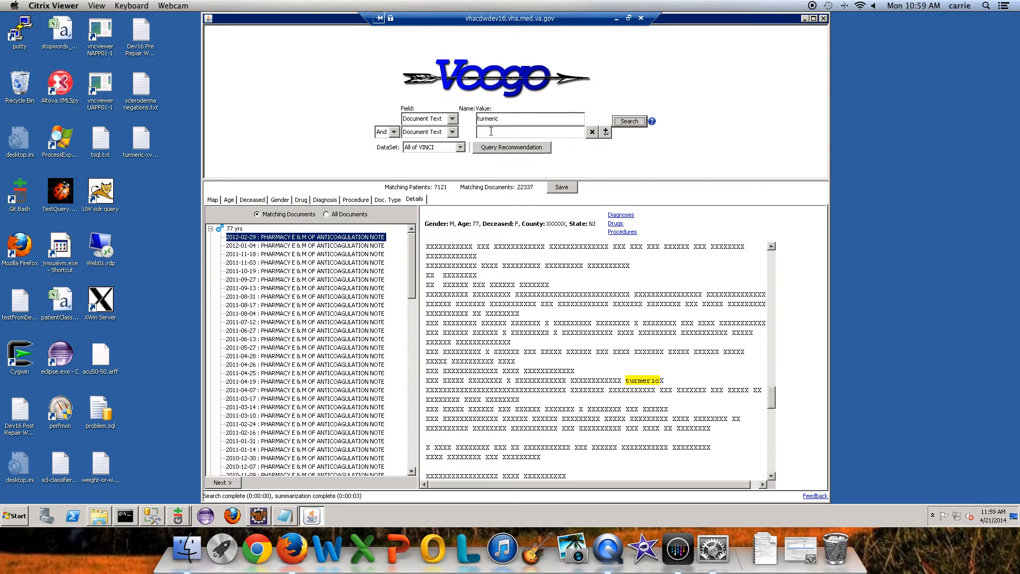
click(452, 135)
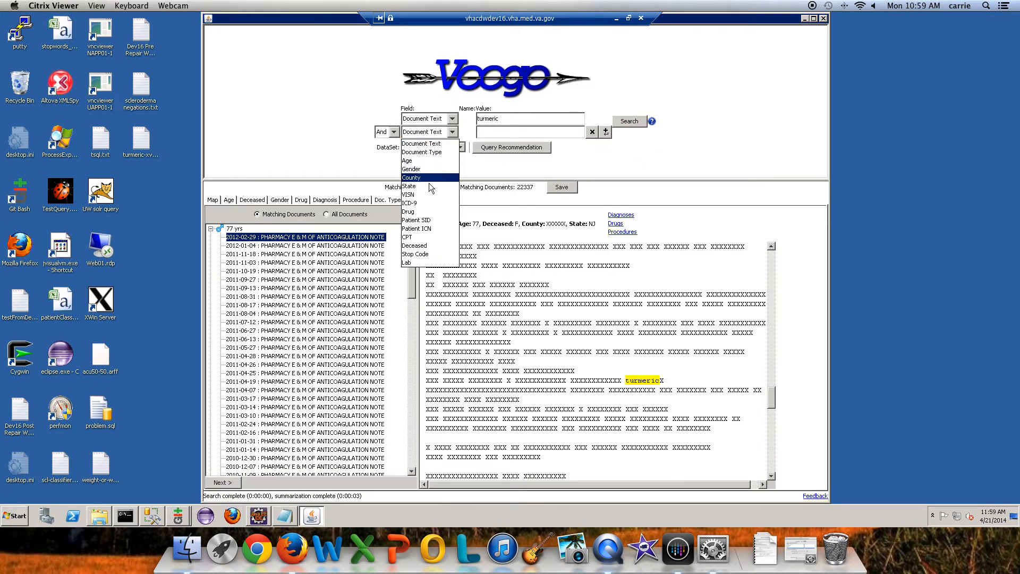
click(432, 161)
click(543, 133)
text(5)
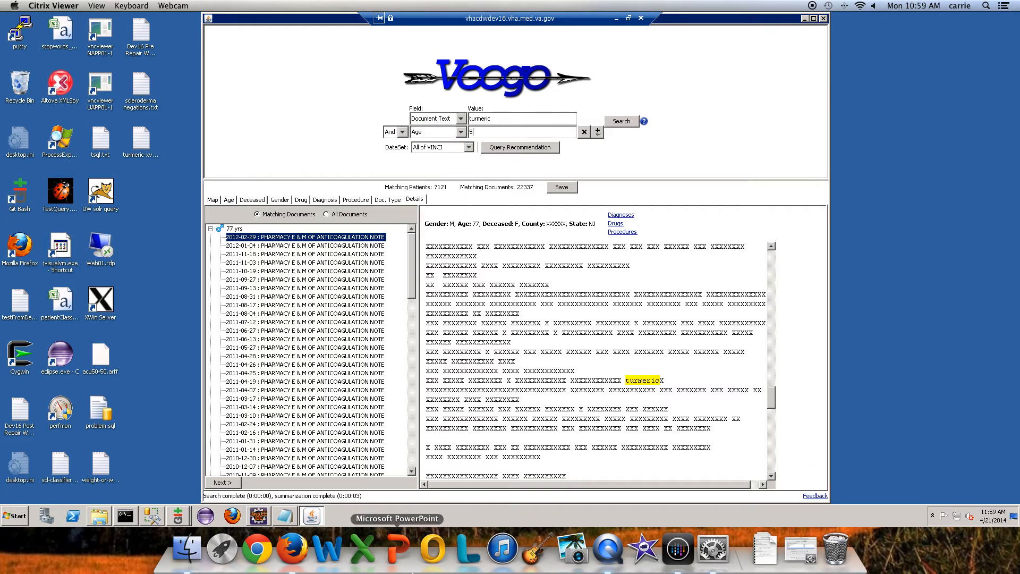
text(0-60)
Step: Add another And condition for ICD-9 codes matching 250*
click(598, 132)
click(460, 139)
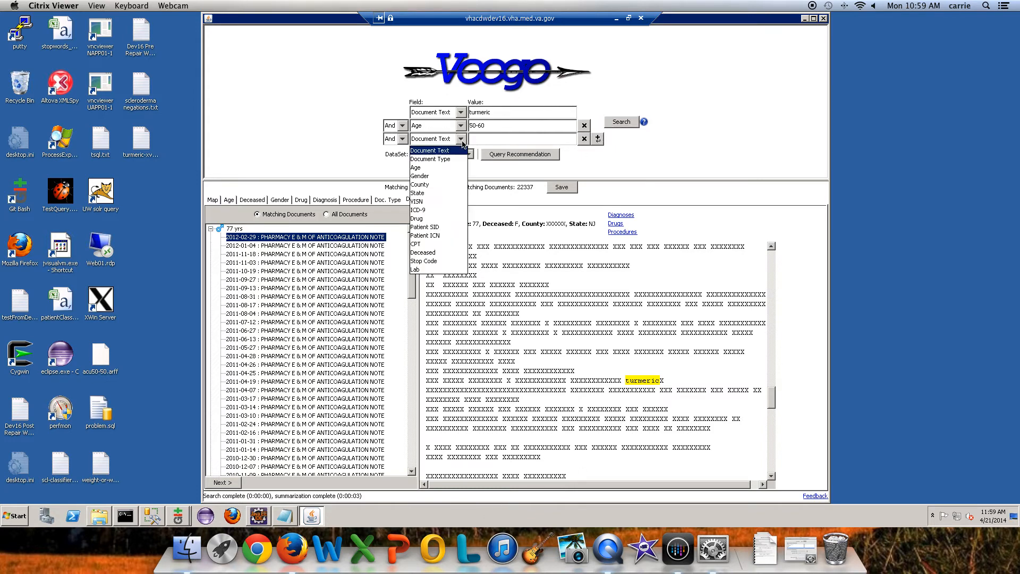
click(435, 210)
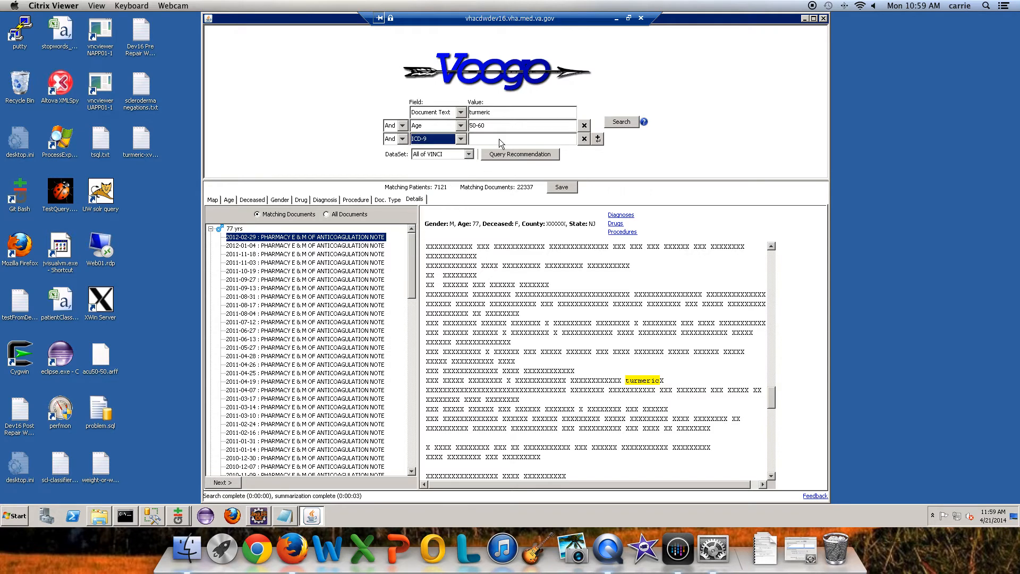
click(500, 139)
text(2)
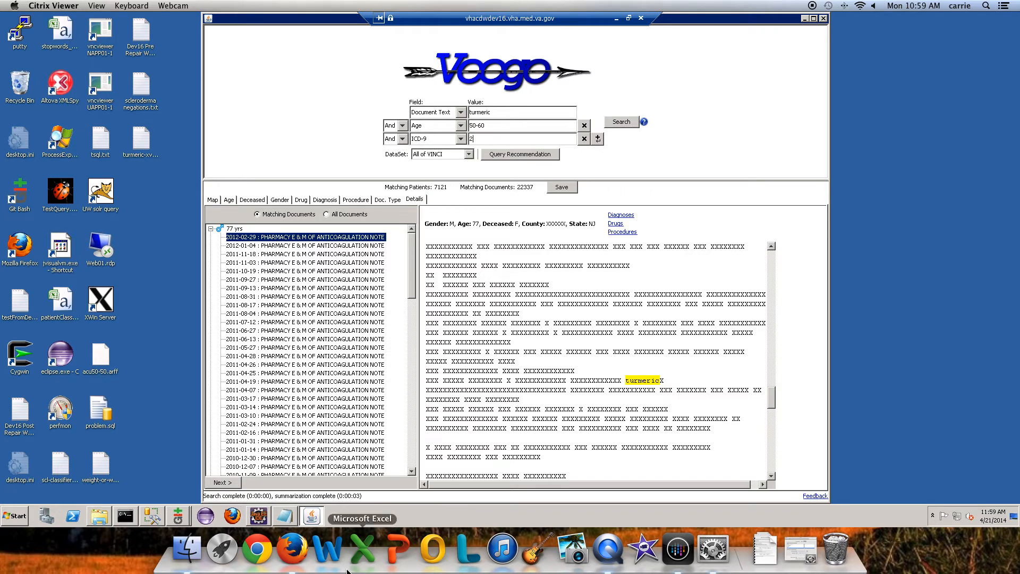
text(50*)
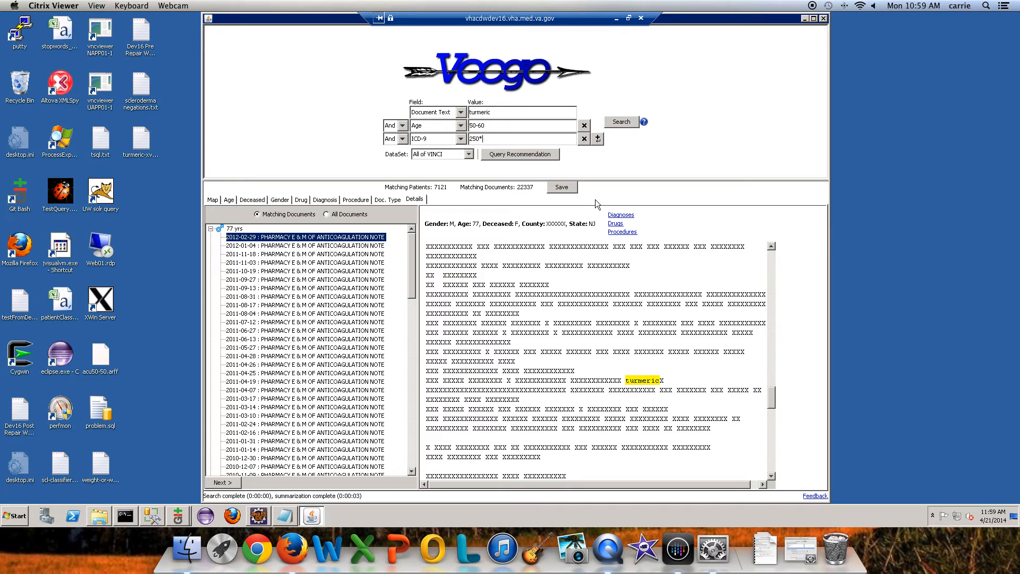
Step: Add an And condition for the lab HbA1c with value >7, and run the combined search
click(598, 139)
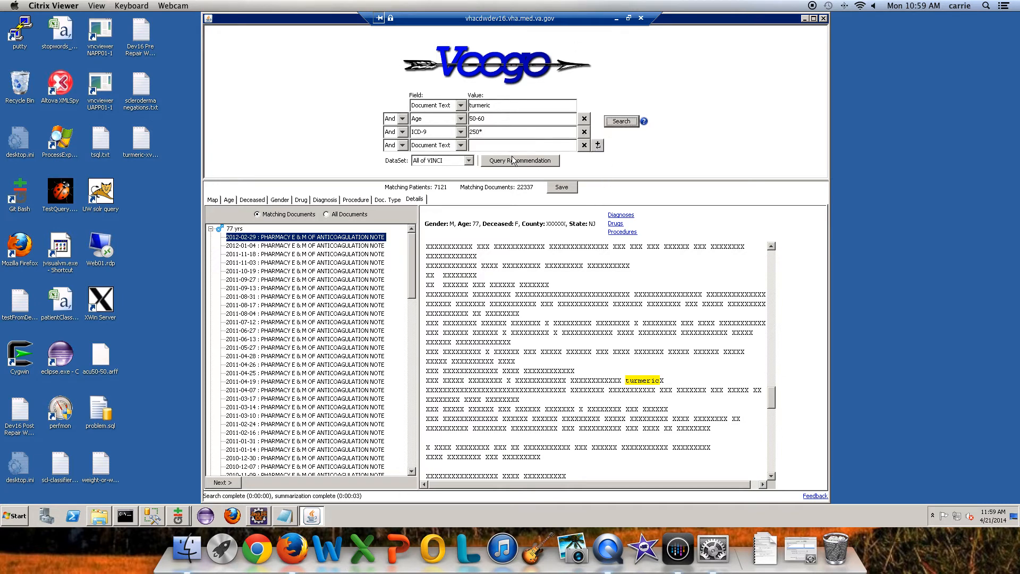
click(461, 147)
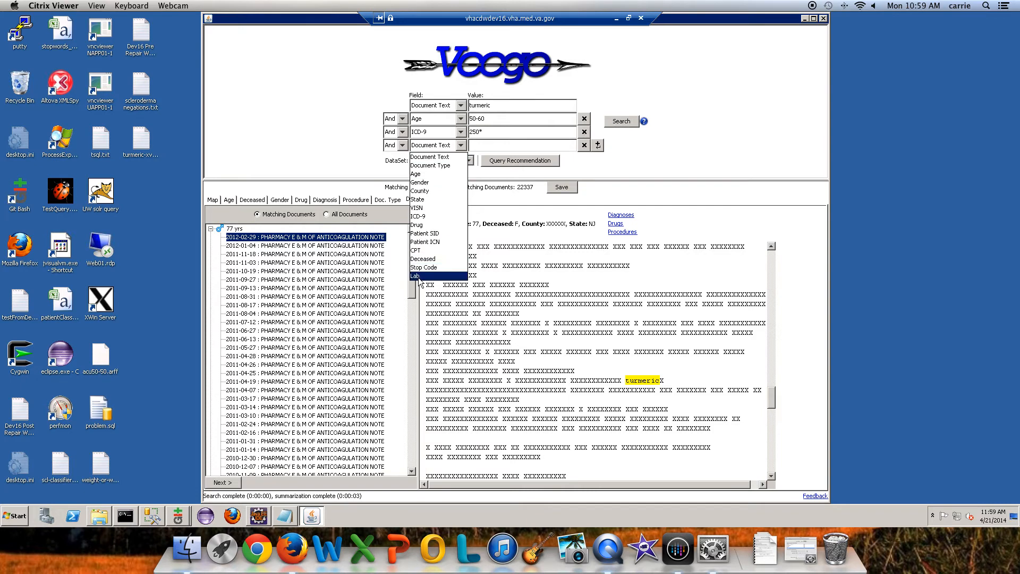
click(437, 275)
click(491, 145)
text(HbA1c)
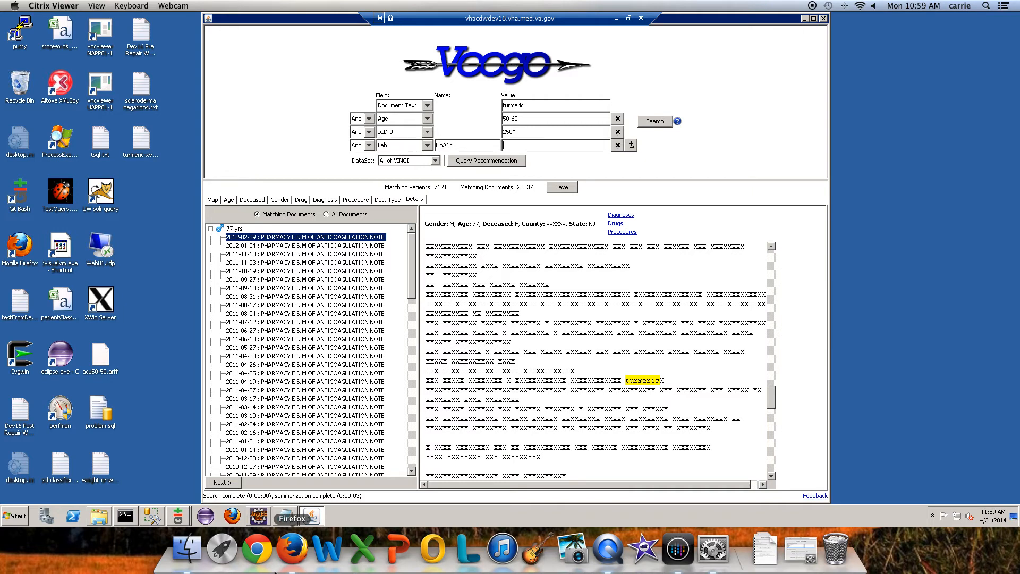
text(7)
click(657, 121)
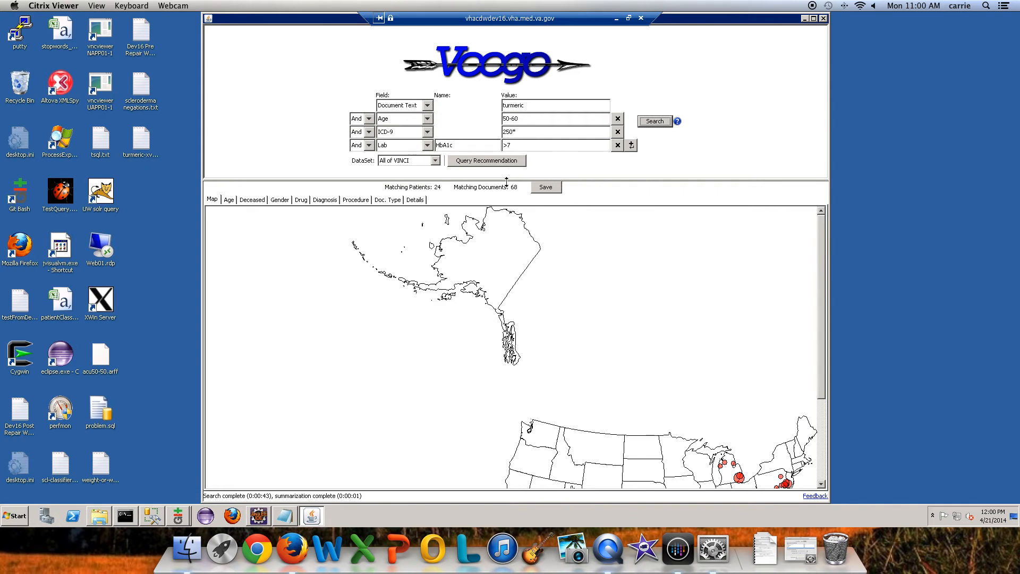
Step: Review the refined results by age, deceased status, gender, drug, procedure and document type, ending with the detailed patient list
click(227, 201)
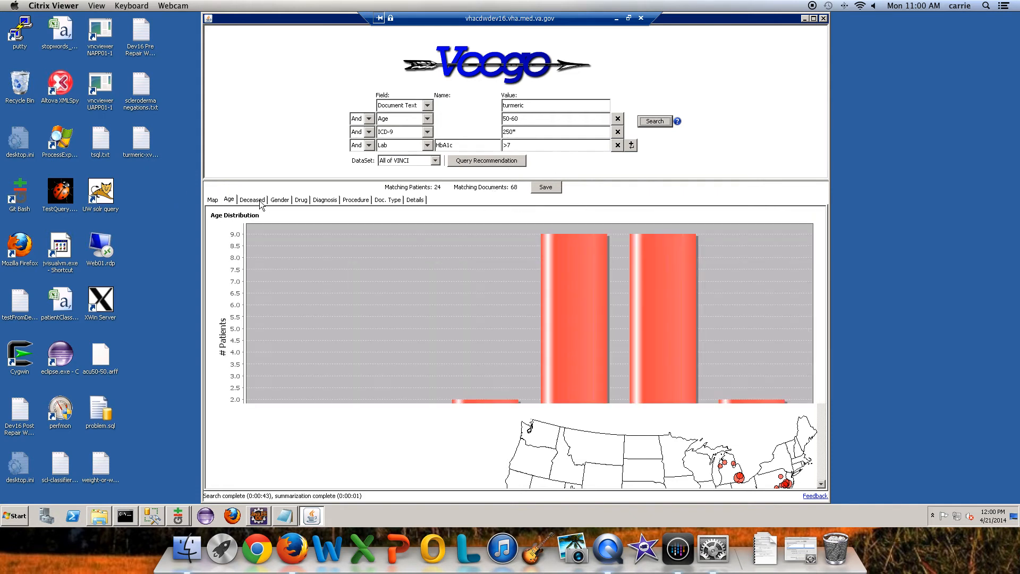
click(260, 200)
click(287, 200)
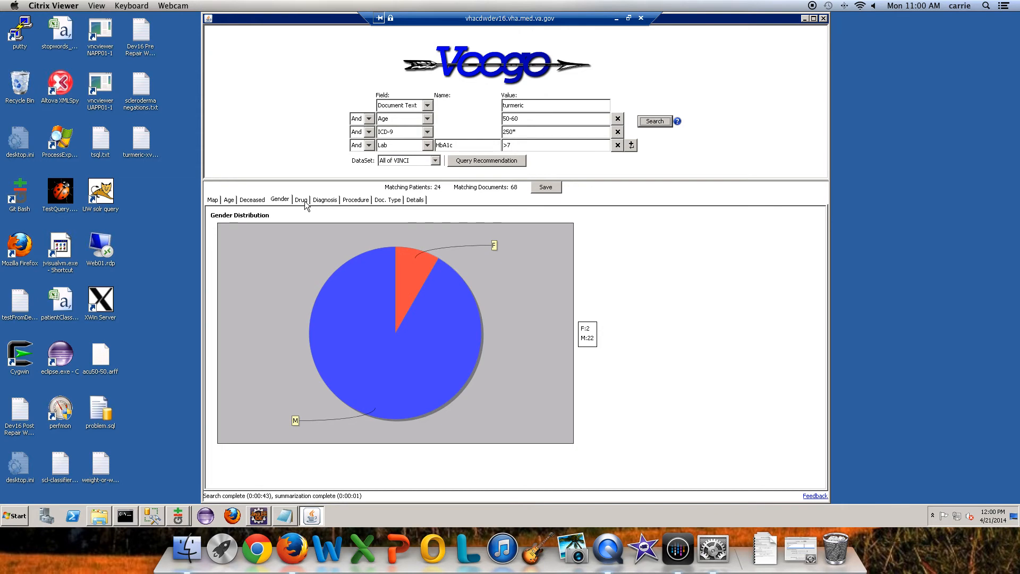
click(300, 201)
click(356, 200)
click(392, 200)
click(410, 200)
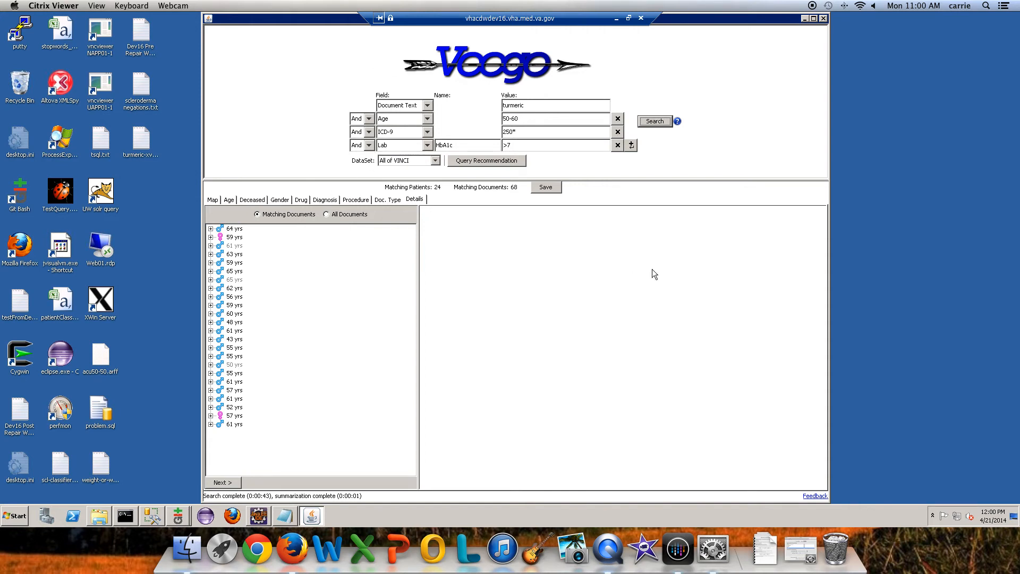
Step: Open the saving options for the refined results and choose Detailed Results (pdf) as the save type
click(548, 188)
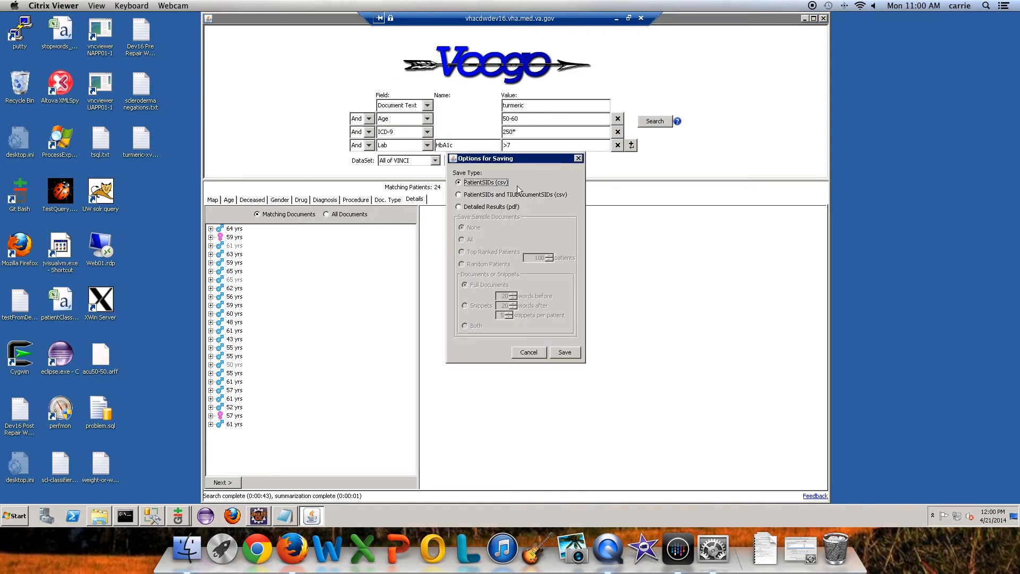
click(460, 195)
click(459, 207)
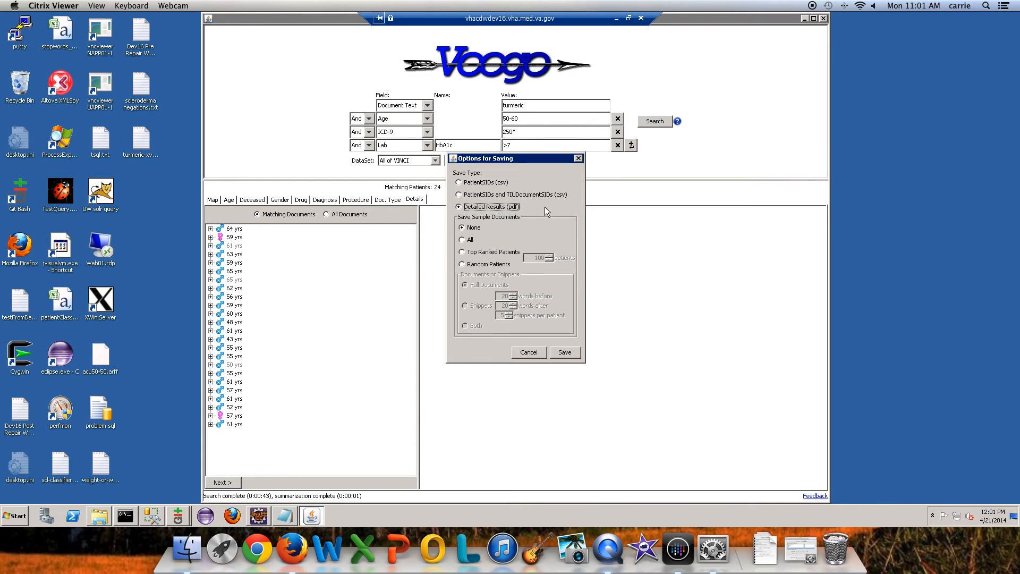
Step: Set the sample documents to save to Random Patients, output as Snippets
click(463, 240)
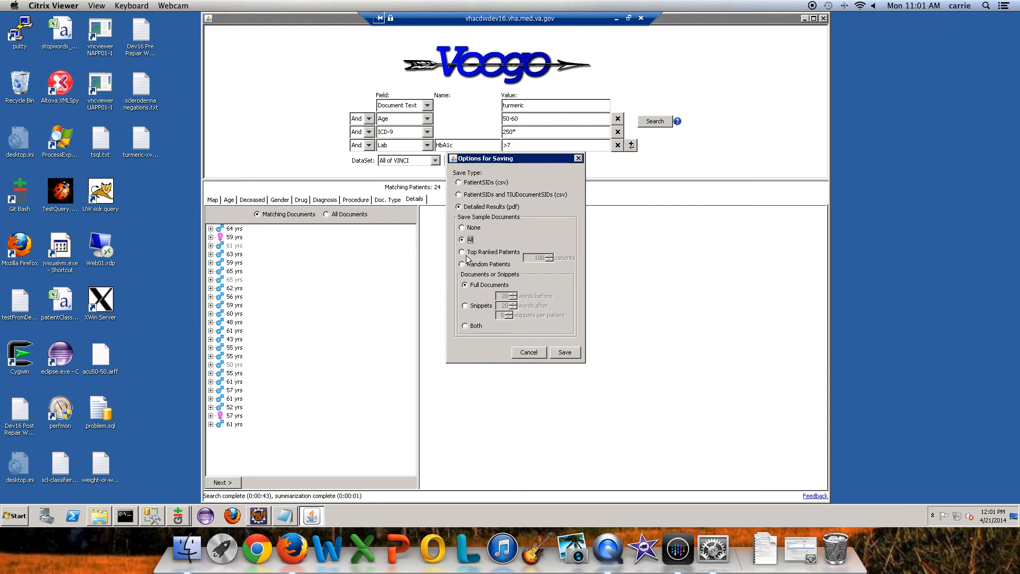
click(462, 253)
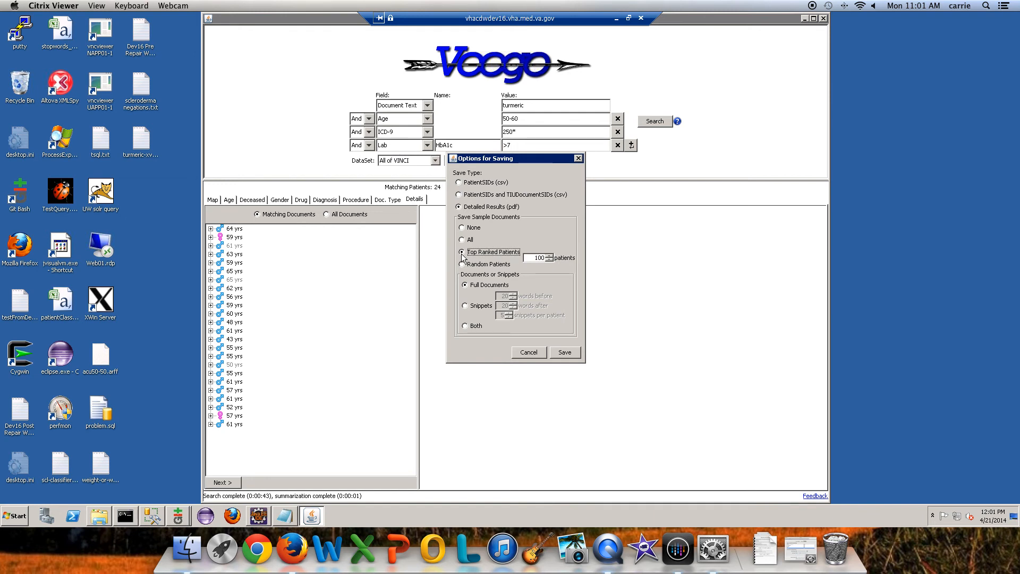
click(535, 257)
click(462, 265)
click(539, 257)
click(466, 306)
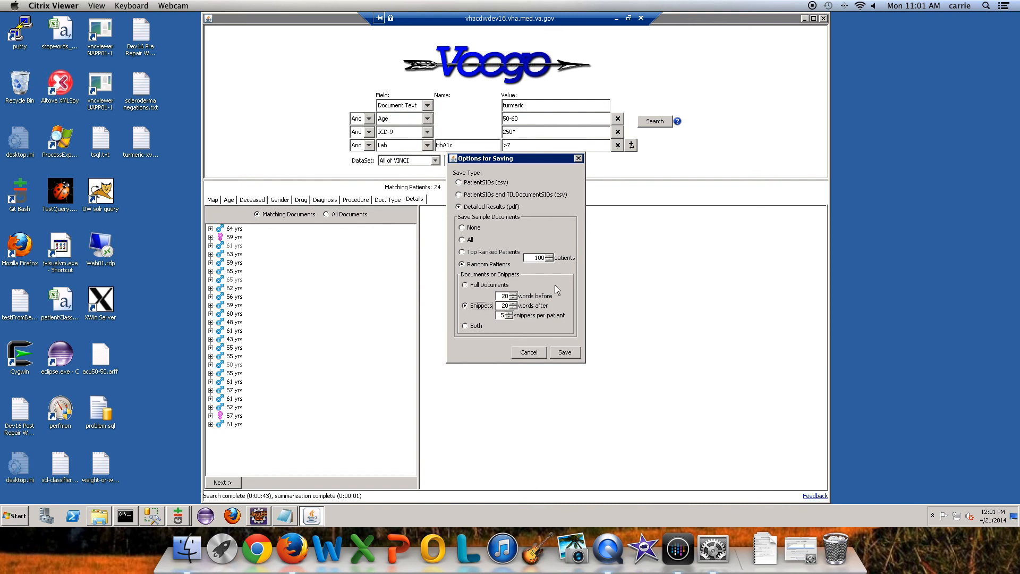